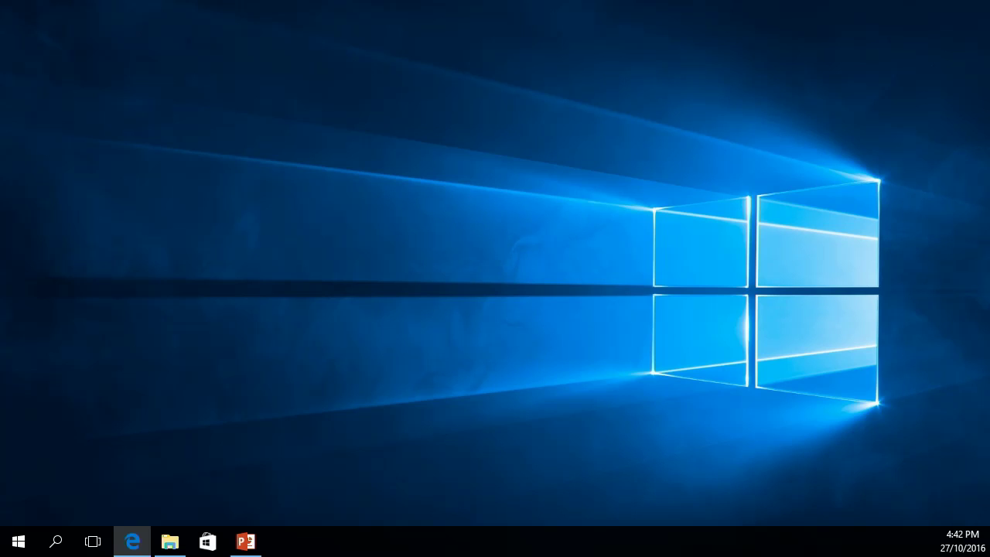
pyautogui.moveTo(0, 131); pyautogui.dragTo(0, 124)
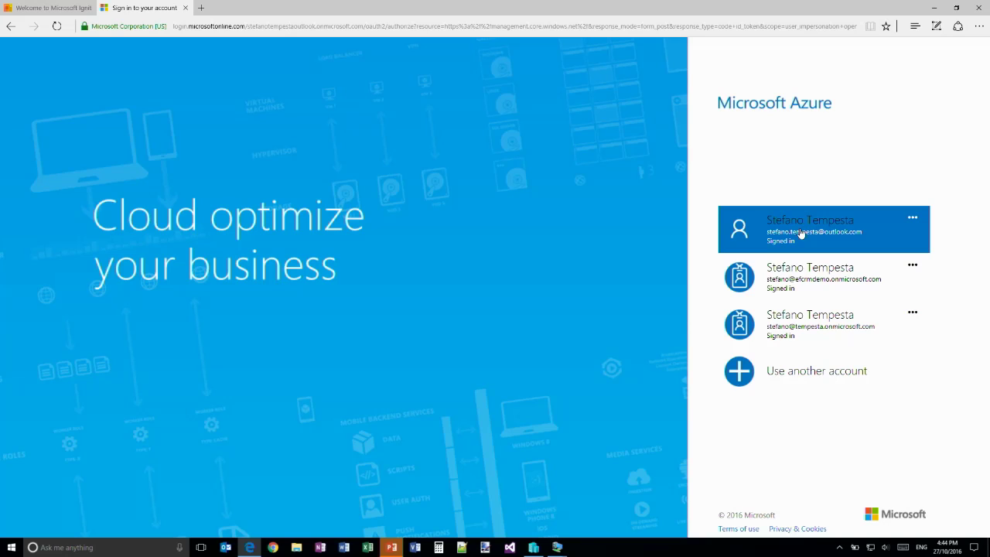
# Sign in to Microsoft Azure with the Outlook account and open the Integration-LogicApps logic app in the Logic App Designer.
pyautogui.click(801, 233)
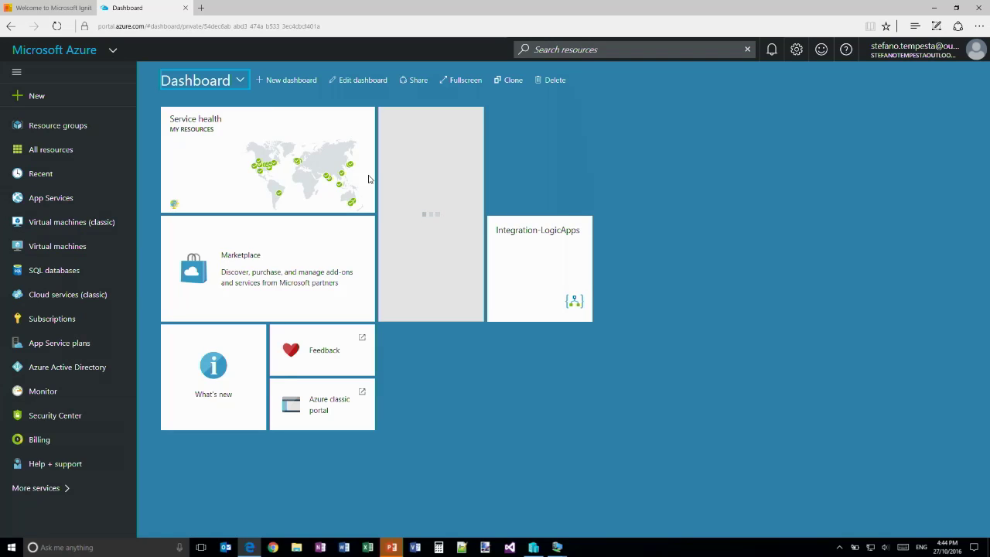
pyautogui.click(544, 247)
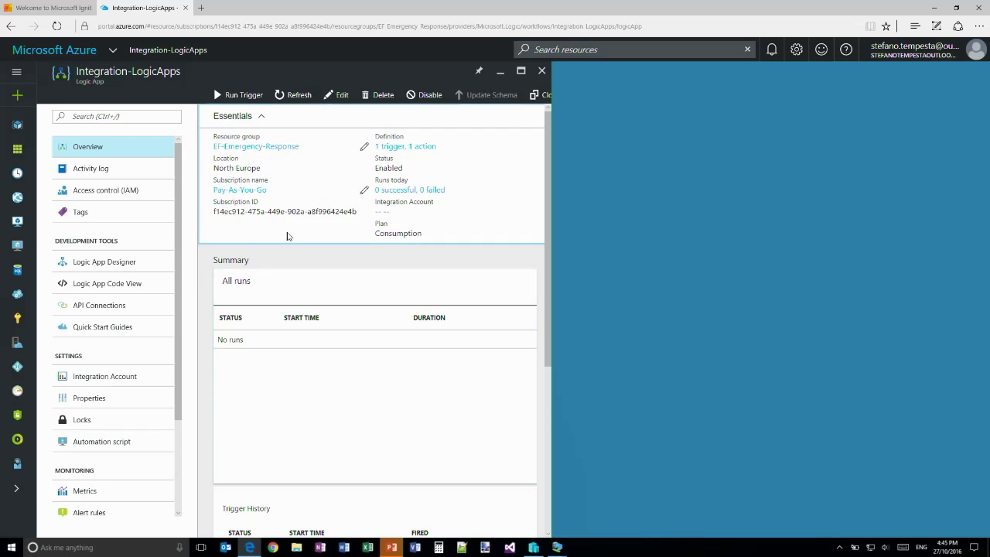
pyautogui.click(106, 263)
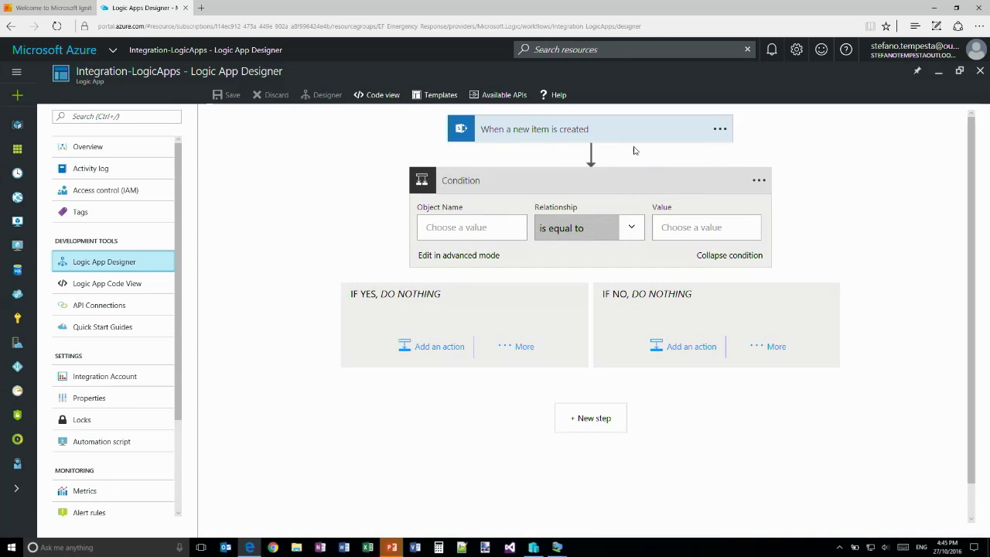
# Examine the site, list and polling interval settings of the "When a new item is created" trigger.
pyautogui.click(556, 133)
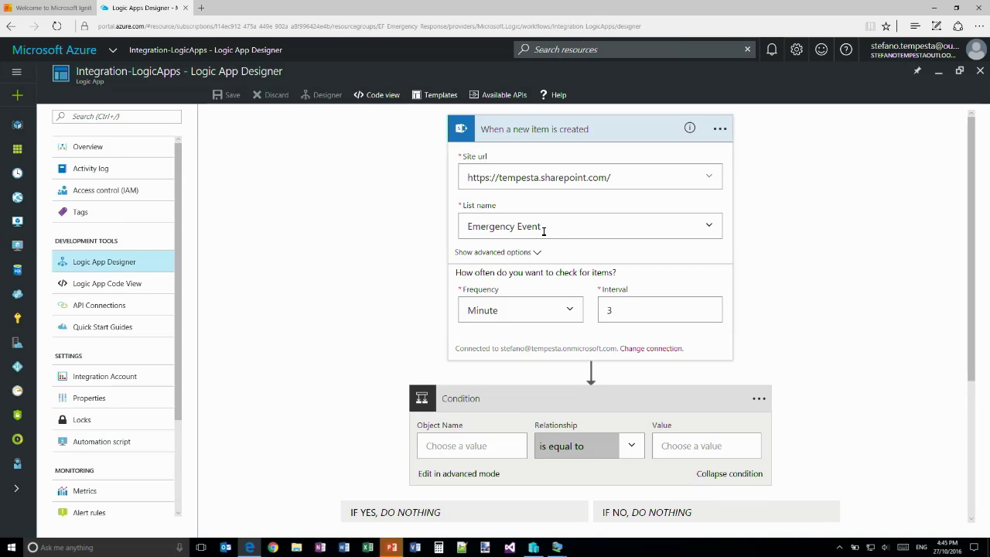
pyautogui.tripleClick(619, 312)
pyautogui.click(636, 310)
pyautogui.click(525, 130)
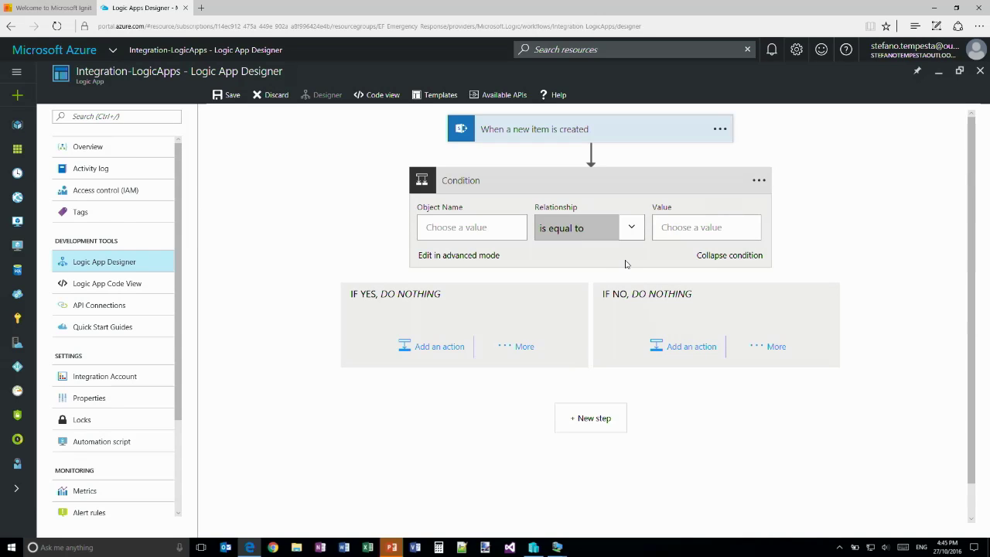
# Define the condition so that the dynamic field Start Date is equal to (DateTime.Today).
pyautogui.click(460, 228)
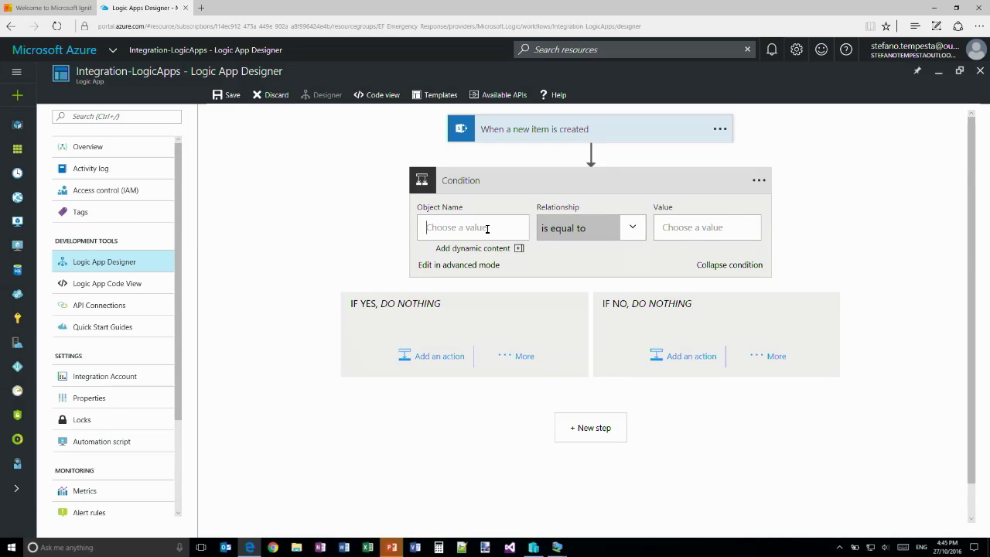
pyautogui.click(499, 254)
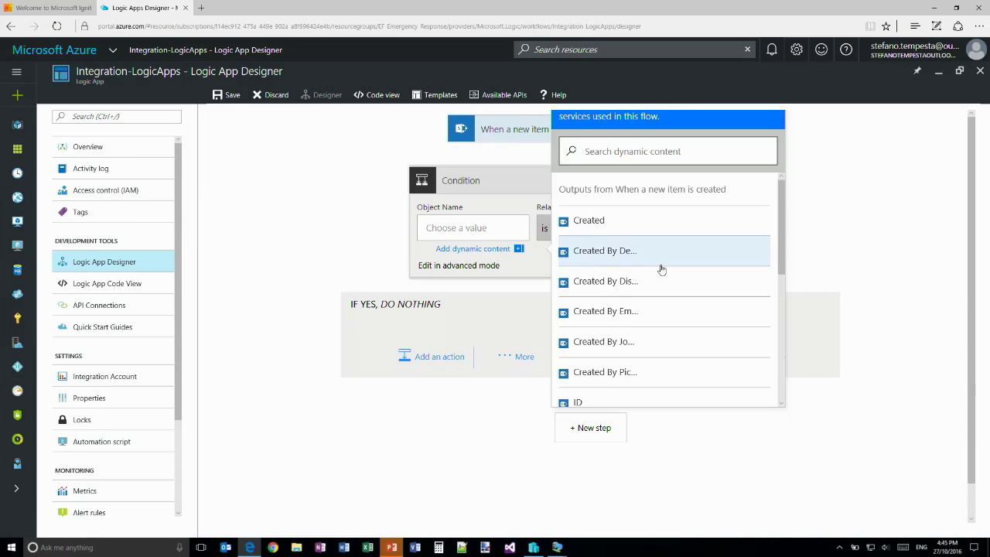
pyautogui.moveTo(779, 239); pyautogui.dragTo(779, 366)
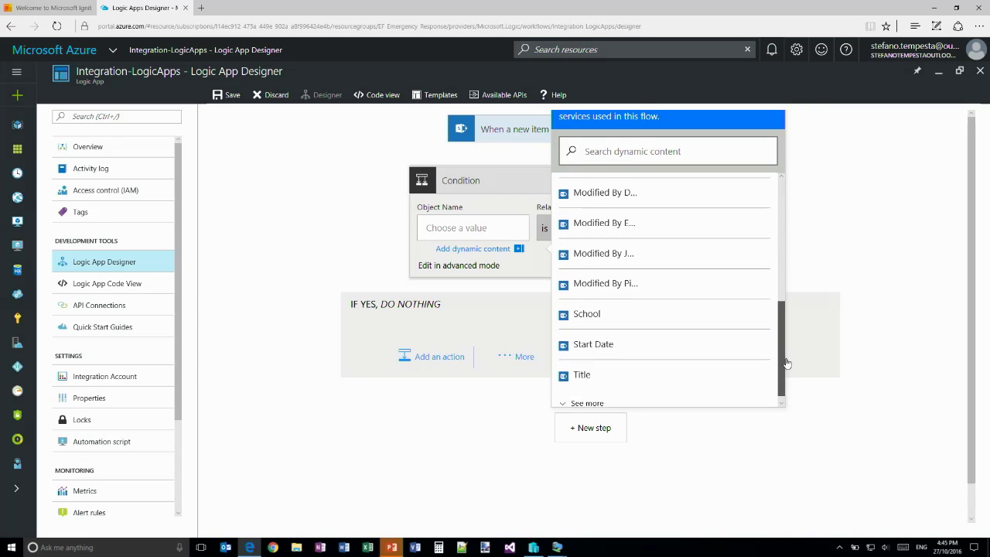
pyautogui.click(600, 340)
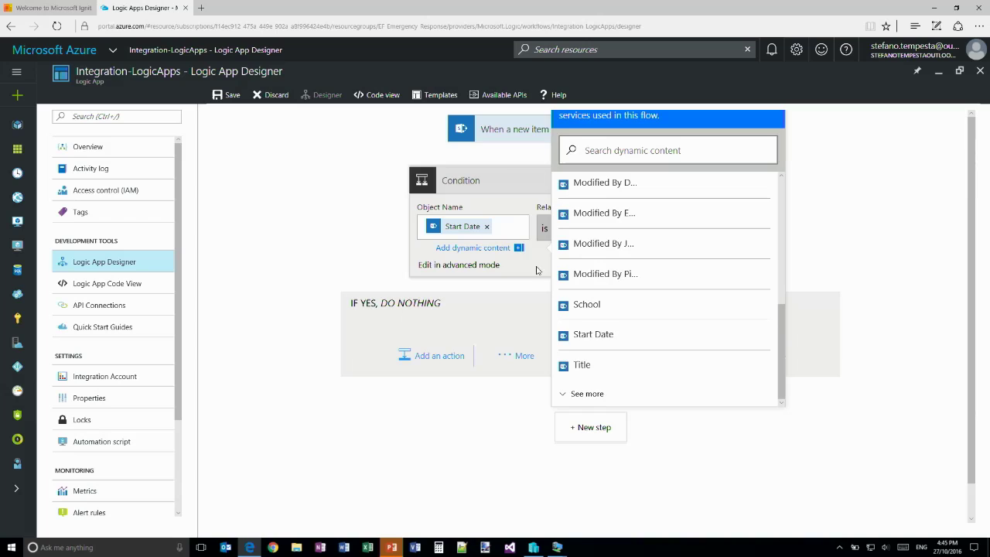
pyautogui.click(495, 254)
pyautogui.click(698, 228)
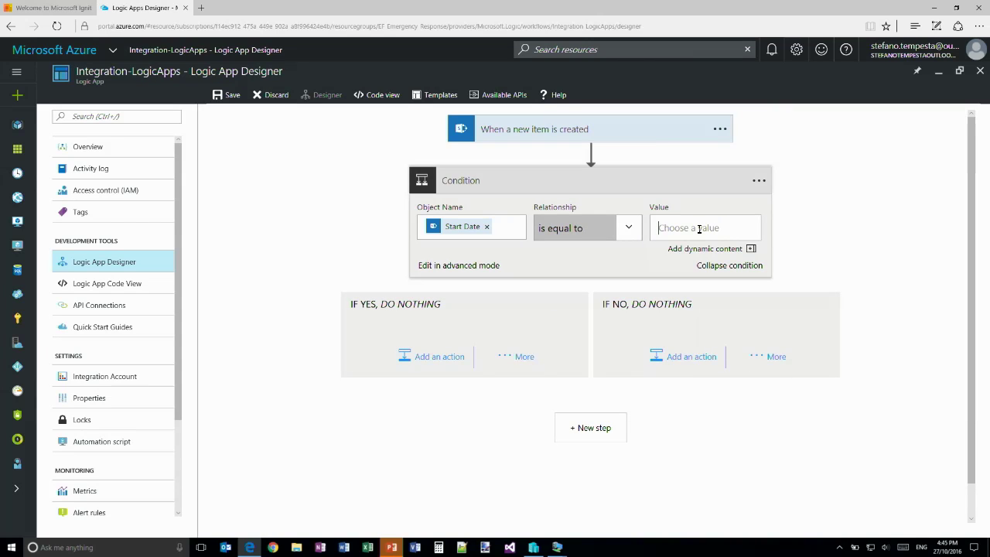
pyautogui.write('(DateTime.Today)')
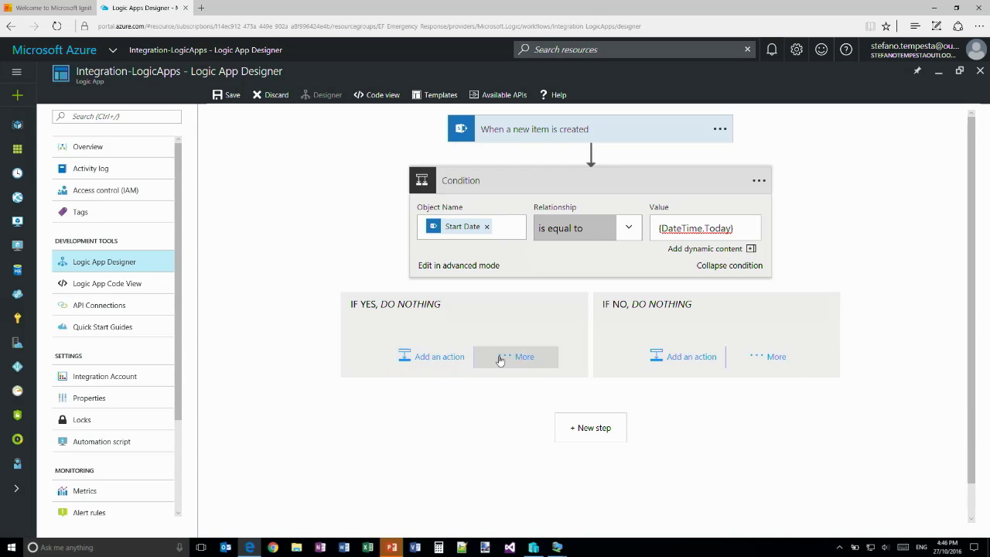
# Start adding an action to the If yes branch and review the available APIs in the online list of connectors.
pyautogui.click(438, 359)
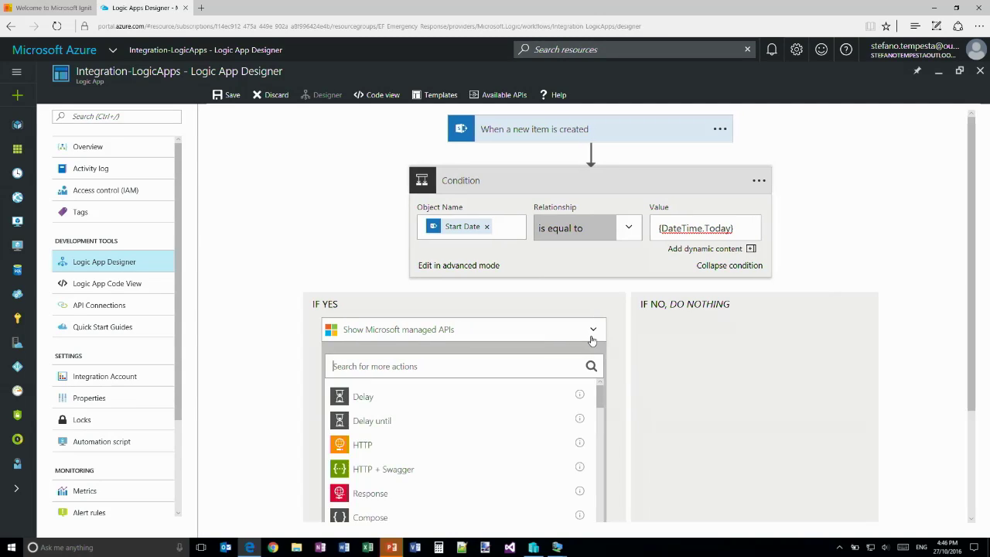
pyautogui.moveTo(599, 395); pyautogui.dragTo(597, 463)
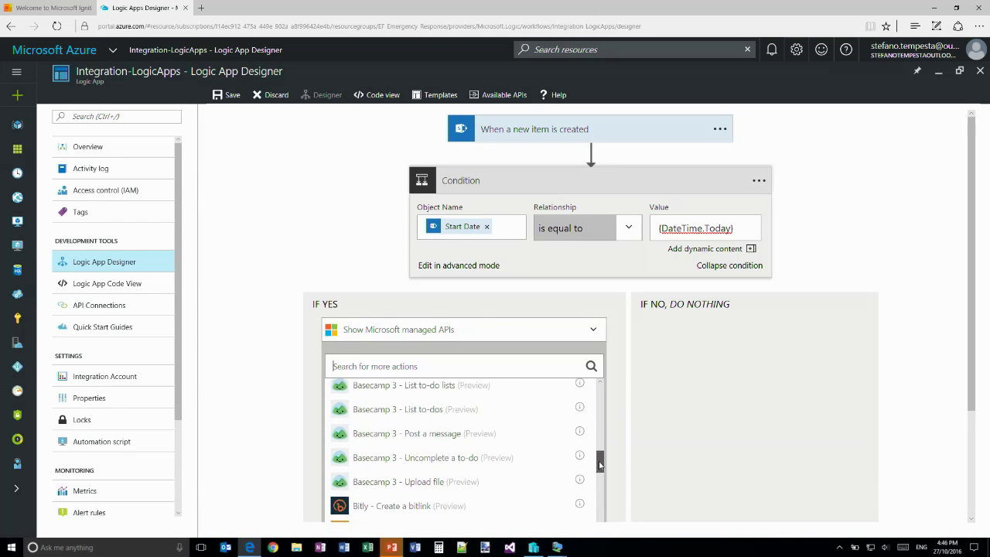
pyautogui.click(493, 96)
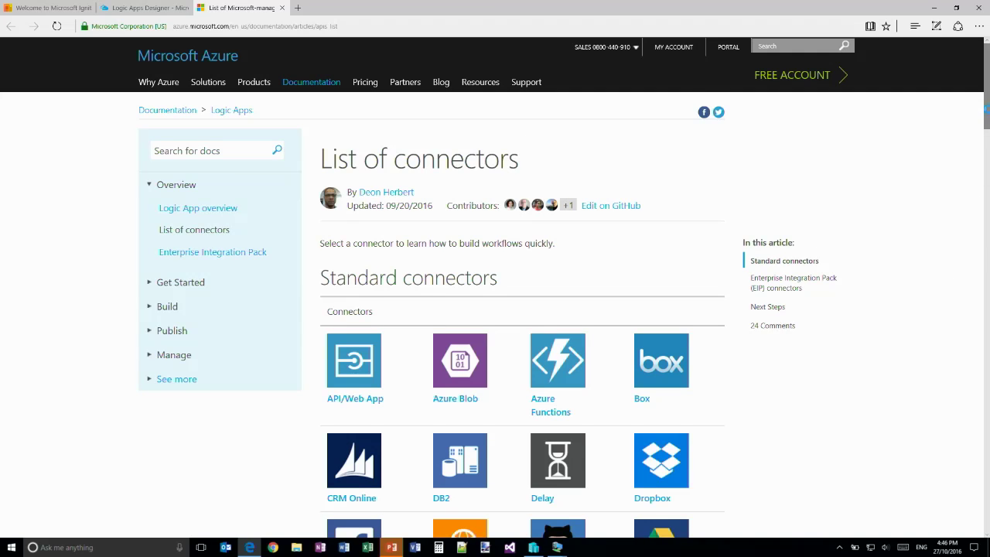
pyautogui.moveTo(987, 114); pyautogui.dragTo(988, 206)
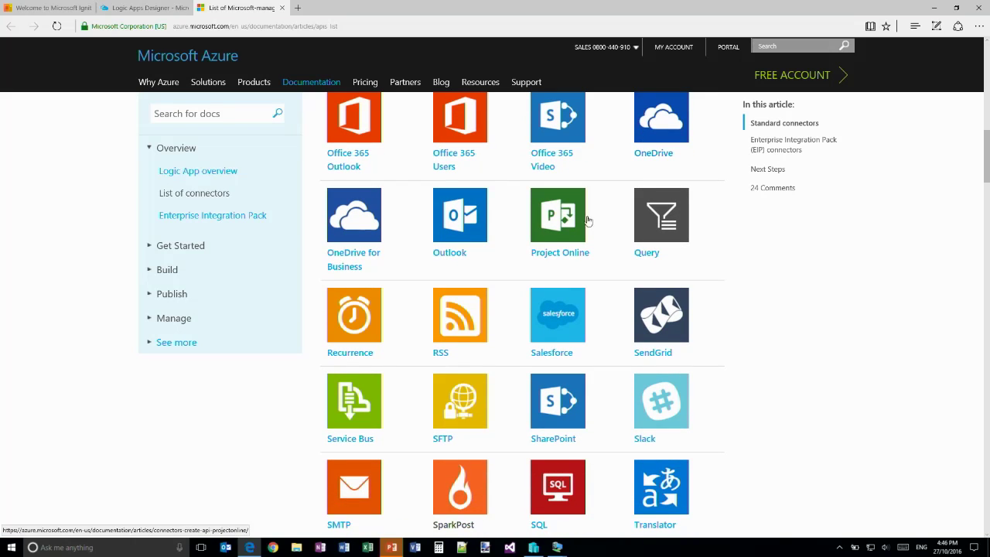
pyautogui.click(139, 9)
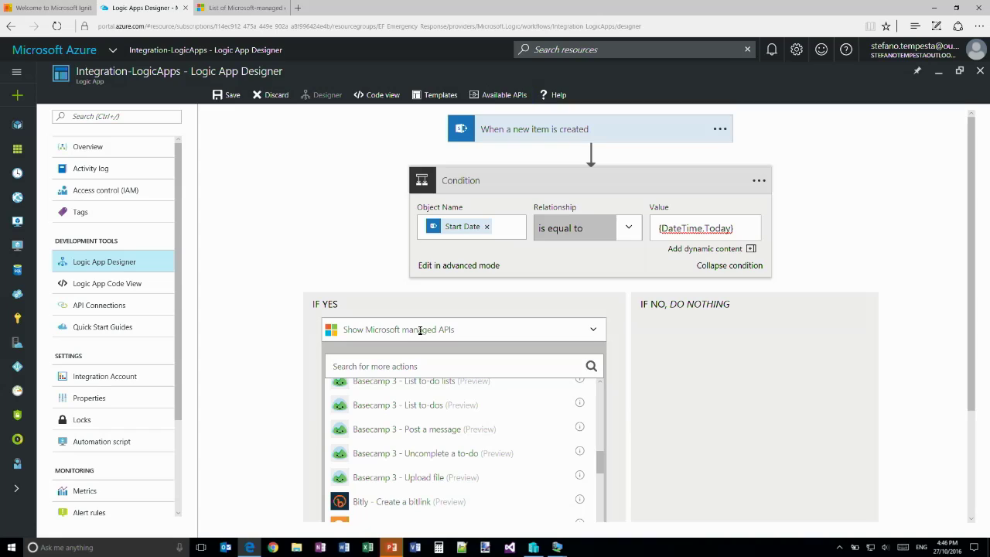
# Search the actions for "dynamics crm", add Dynamics CRM Online - List records, and set its organization name to Mr.
pyautogui.write('dynamics crm')
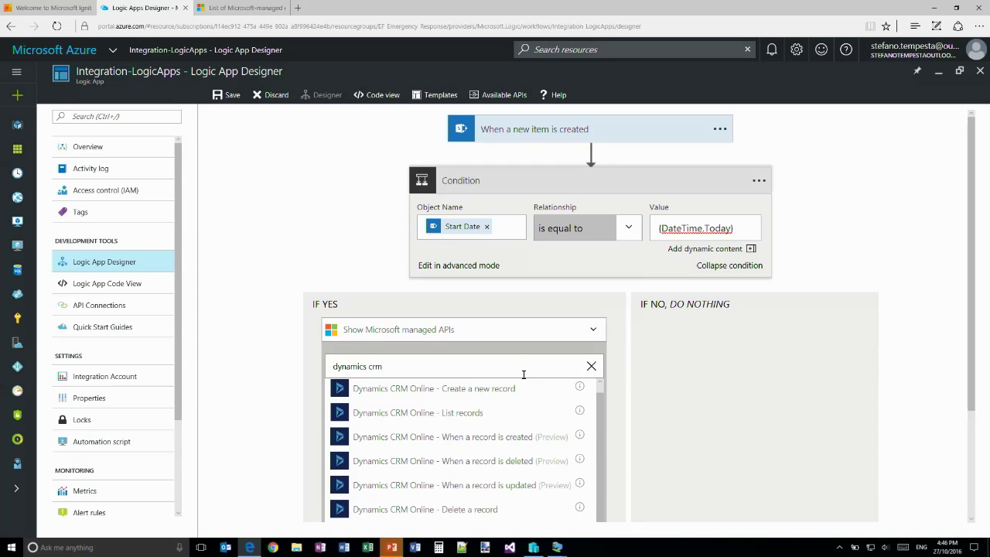
pyautogui.click(472, 416)
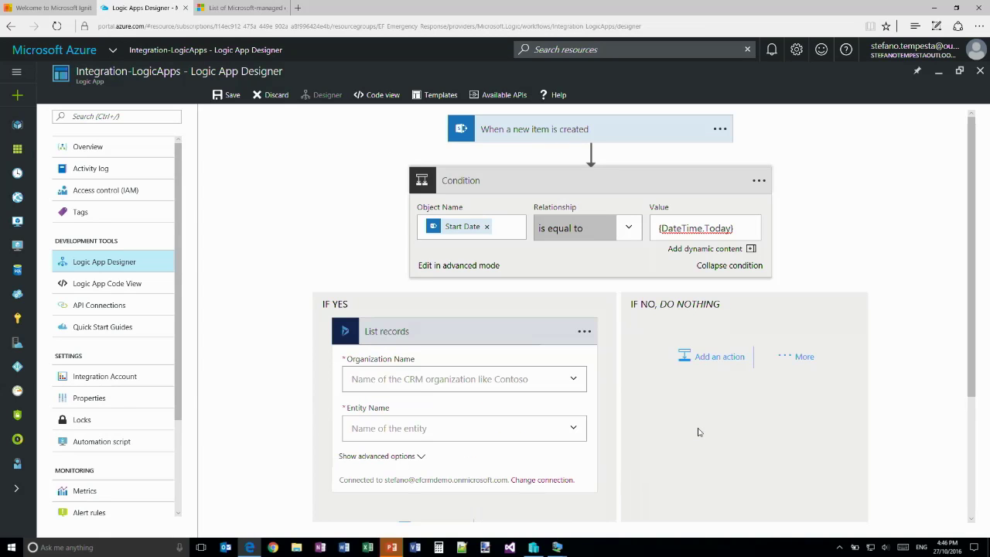
pyautogui.scroll(-2, 972, 271)
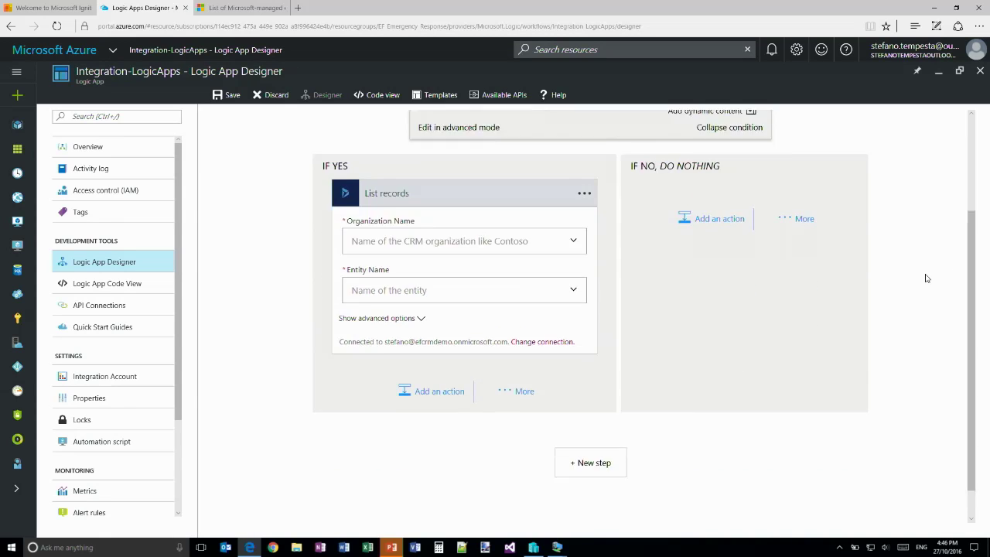
pyautogui.scroll(1, 929, 277)
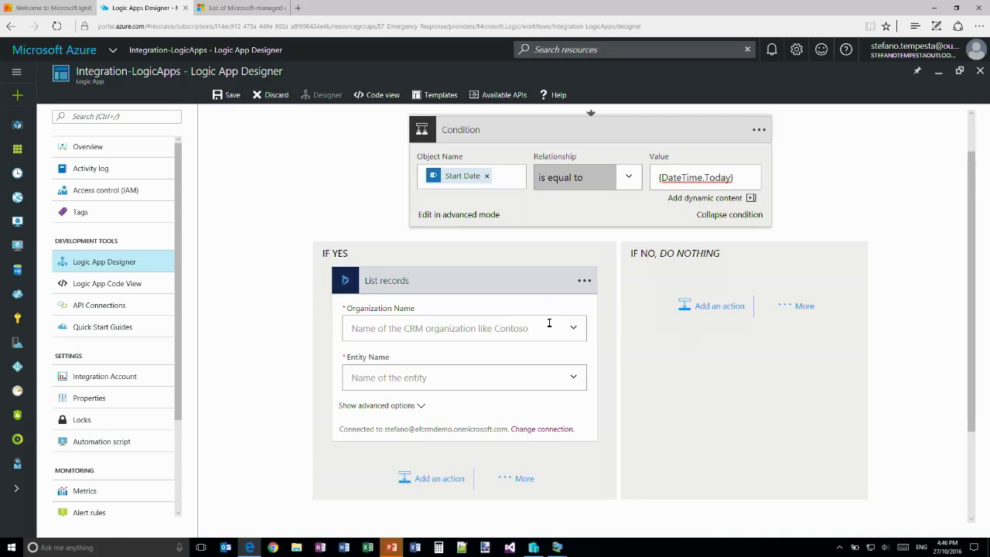
pyautogui.click(571, 331)
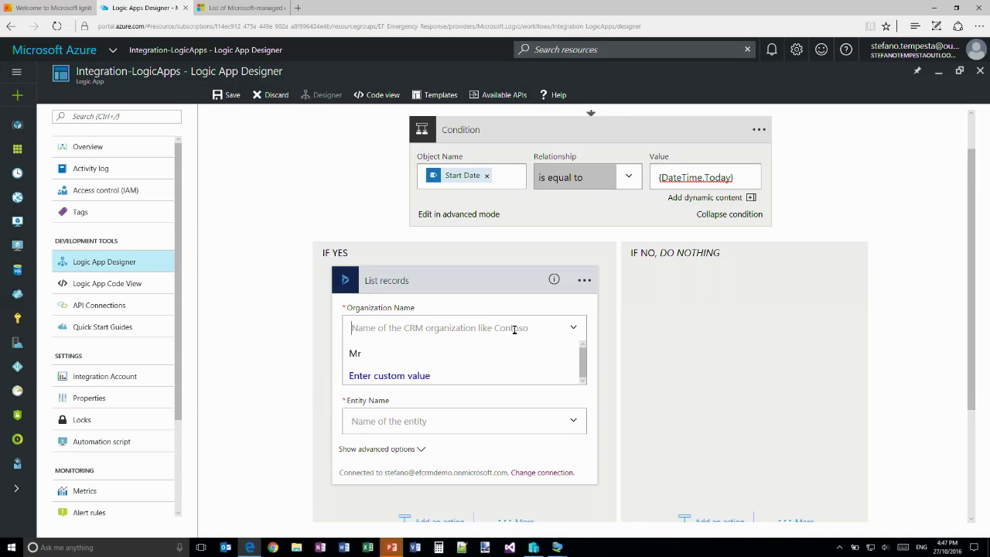
pyautogui.click(410, 353)
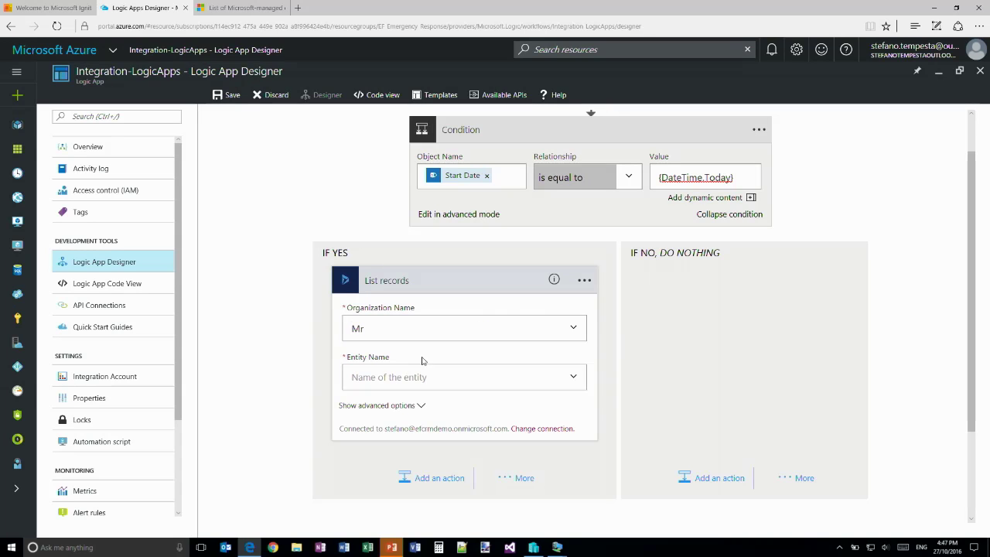
# Set the entity name of the List records action to Students.
pyautogui.click(574, 381)
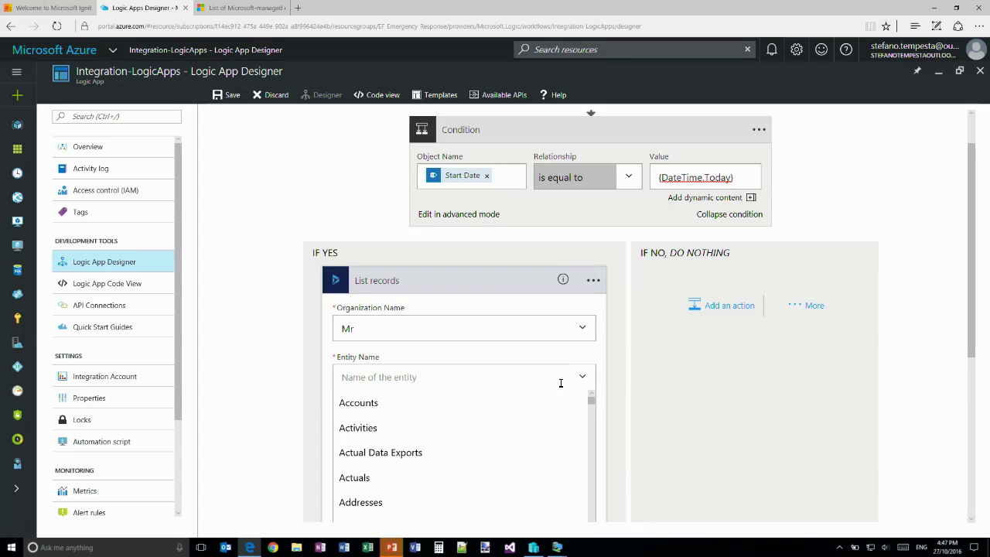
pyautogui.moveTo(591, 402); pyautogui.dragTo(596, 511)
pyautogui.scroll(-10, 549, 446)
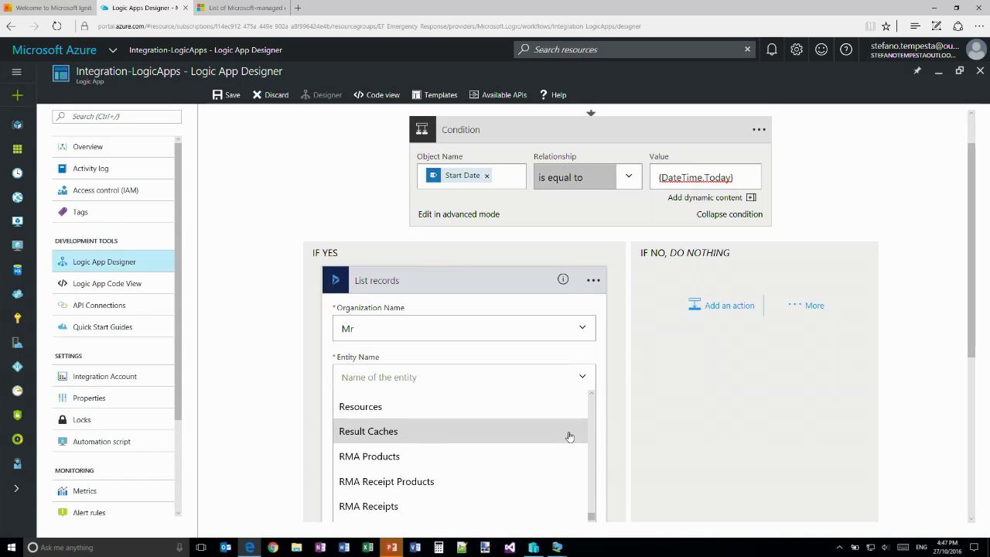
pyautogui.scroll(-10, 573, 439)
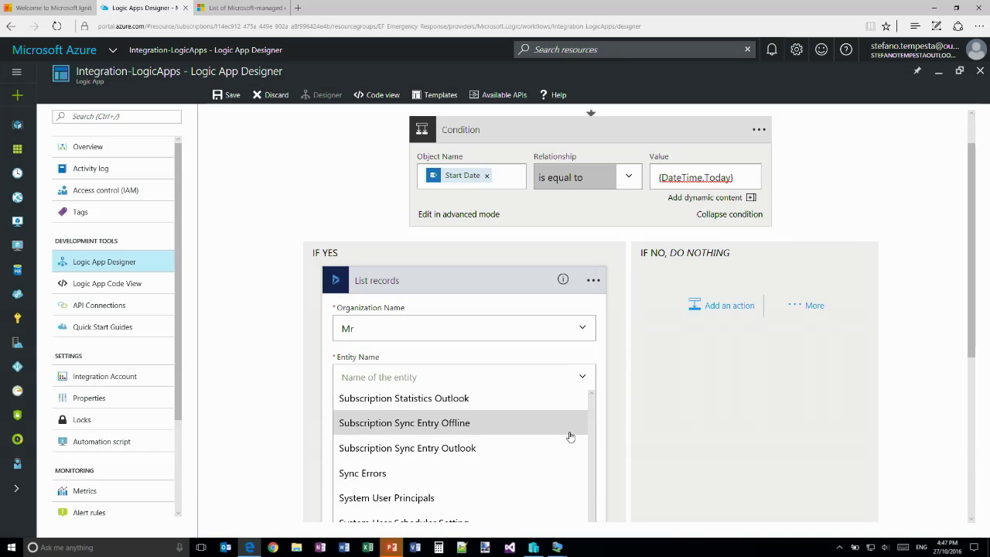
pyautogui.scroll(5, 570, 435)
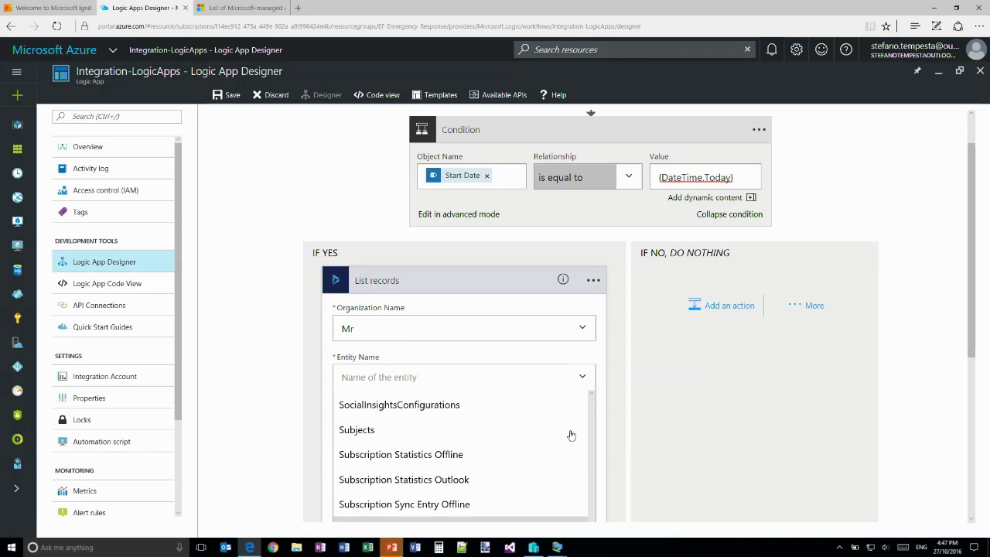
pyautogui.scroll(2, 570, 435)
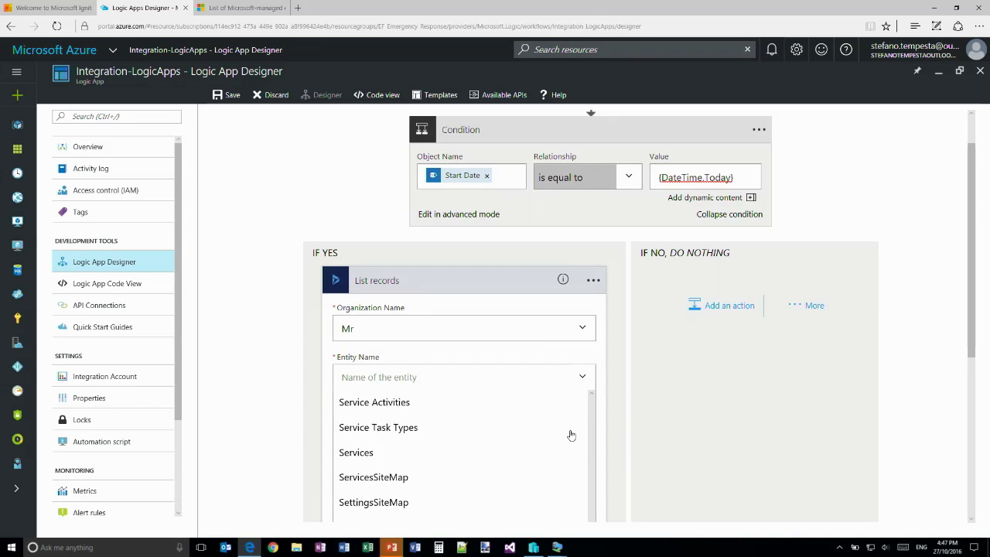
pyautogui.scroll(-5, 571, 435)
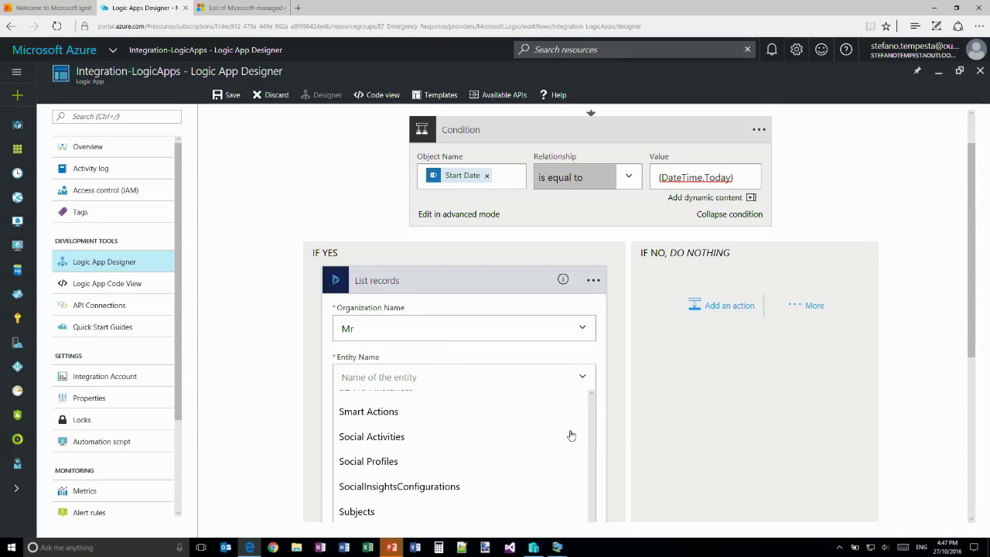
pyautogui.click(395, 377)
pyautogui.write('s')
pyautogui.press('BackSpace')
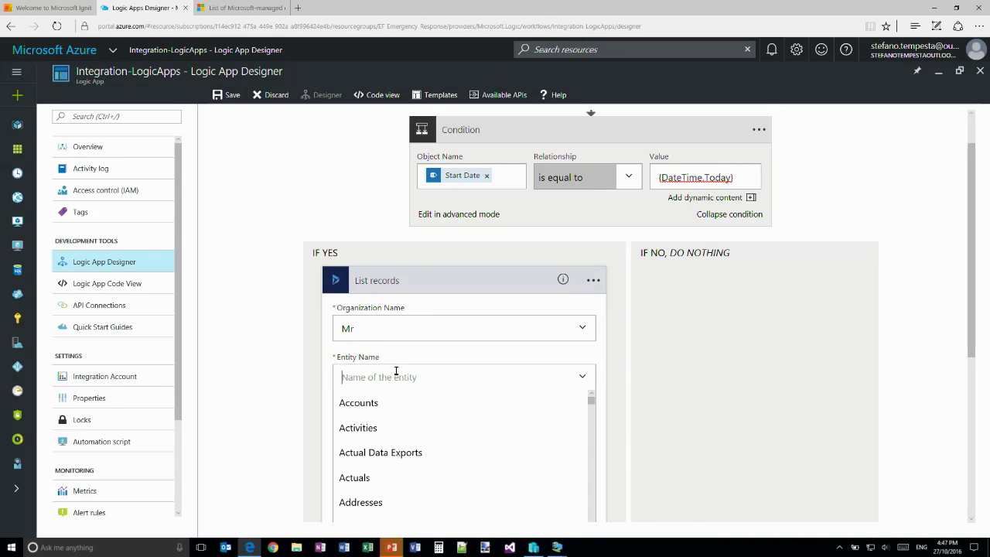
pyautogui.write('Students')
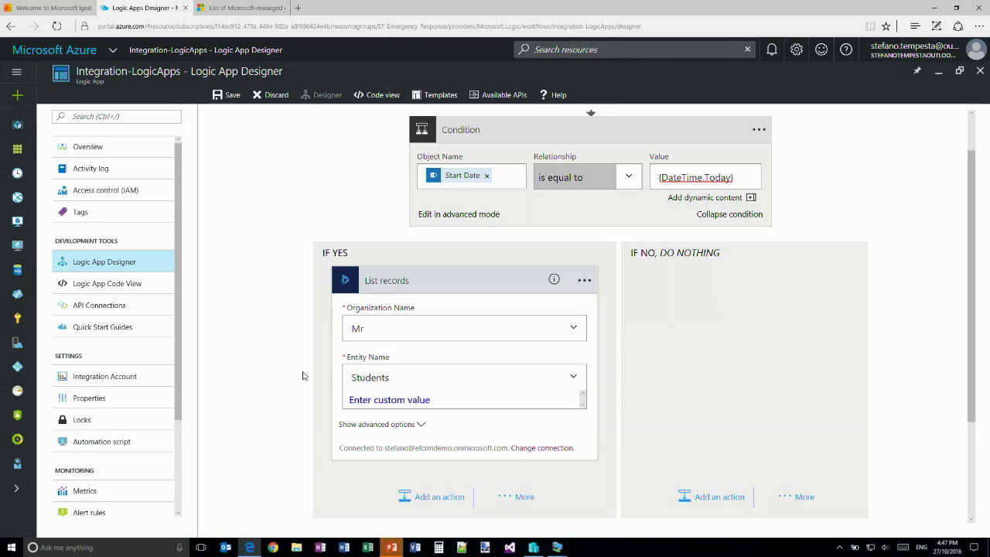
# Search the actions for "sharepoint" and add SharePoint - Create item after List records in the If yes branch.
pyautogui.scroll(-2, 963, 314)
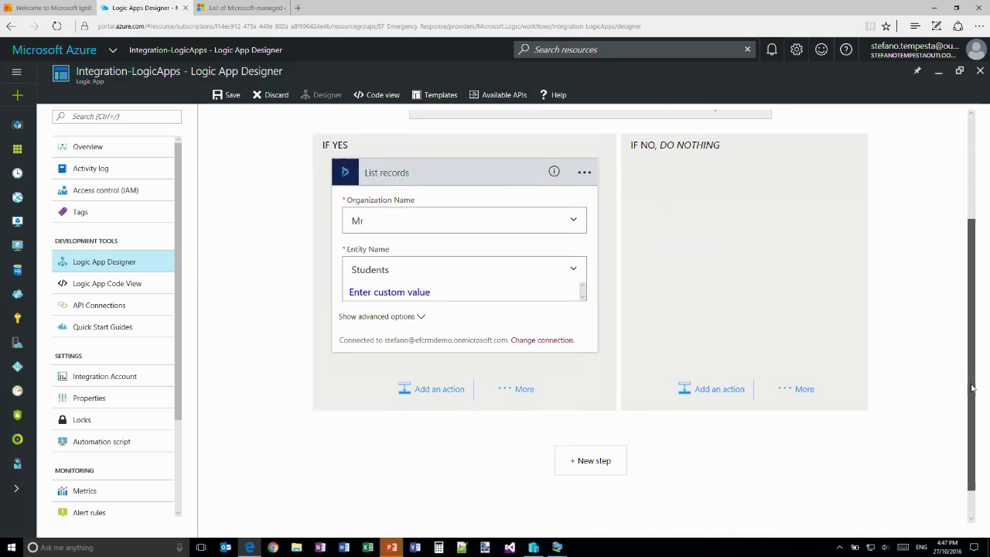
pyautogui.scroll(3, 294, 269)
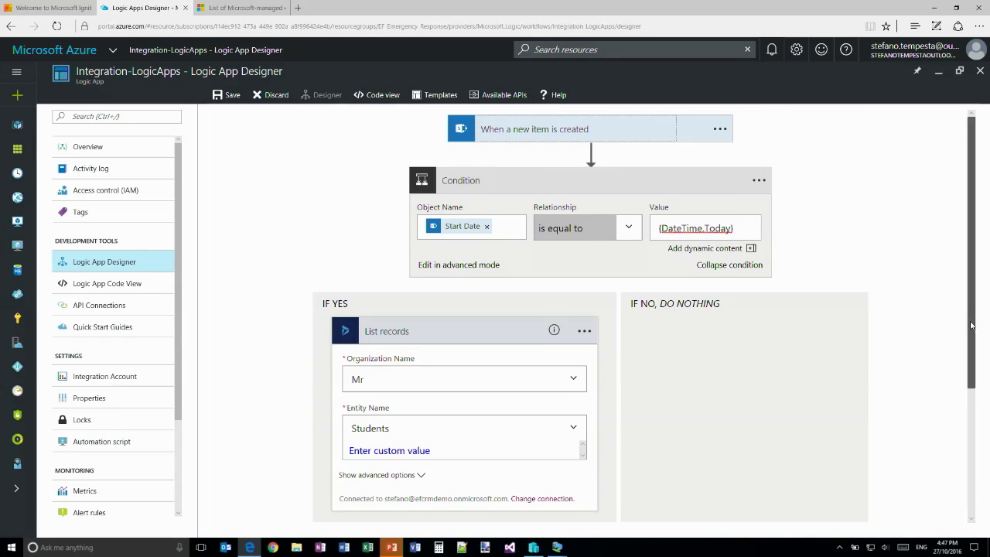
pyautogui.moveTo(968, 326); pyautogui.dragTo(972, 452)
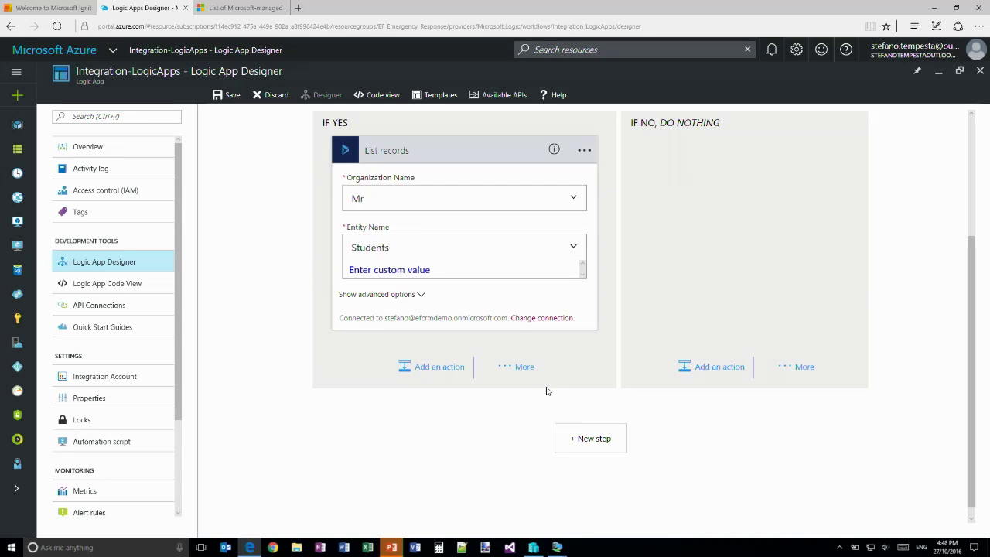
pyautogui.click(442, 370)
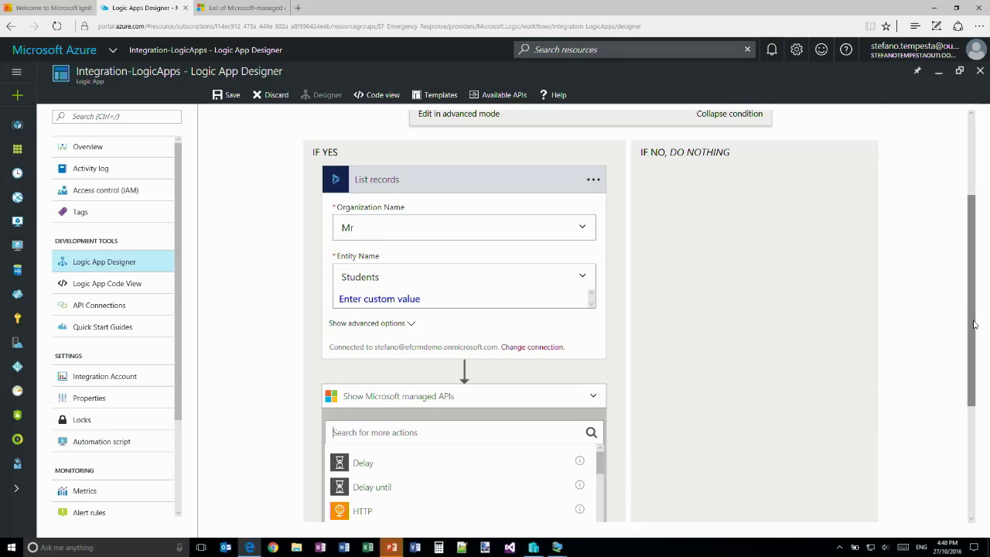
pyautogui.moveTo(974, 324); pyautogui.dragTo(975, 394)
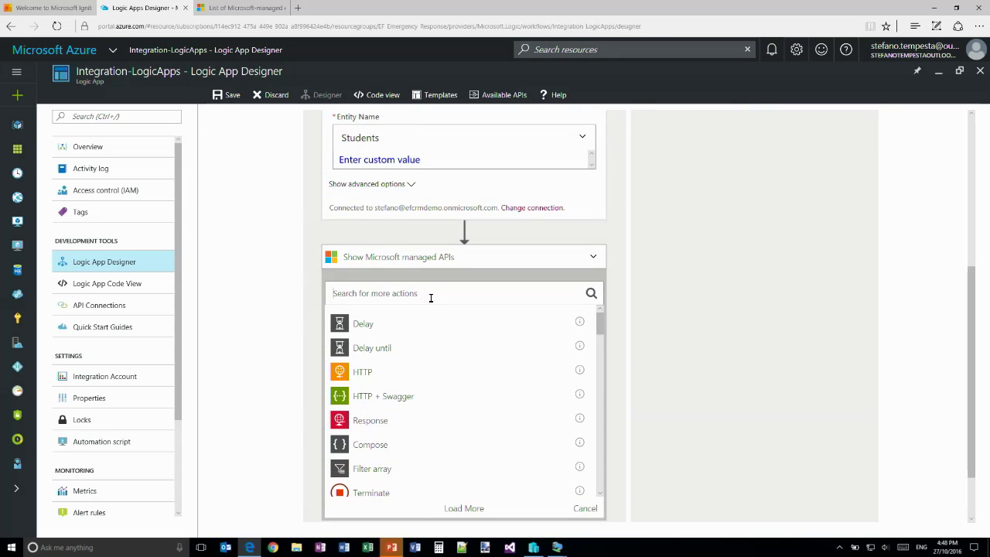
pyautogui.write('sharepoint')
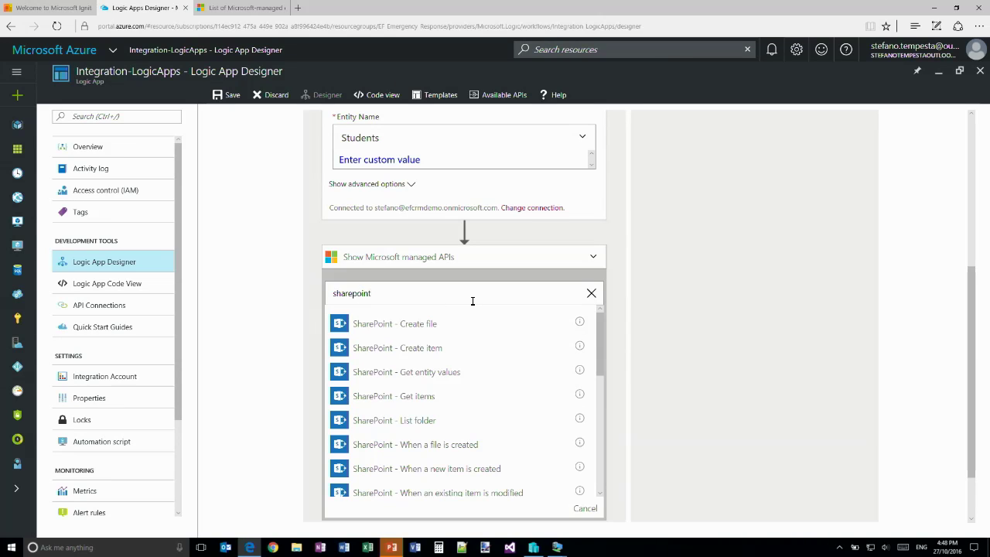
pyautogui.click(448, 357)
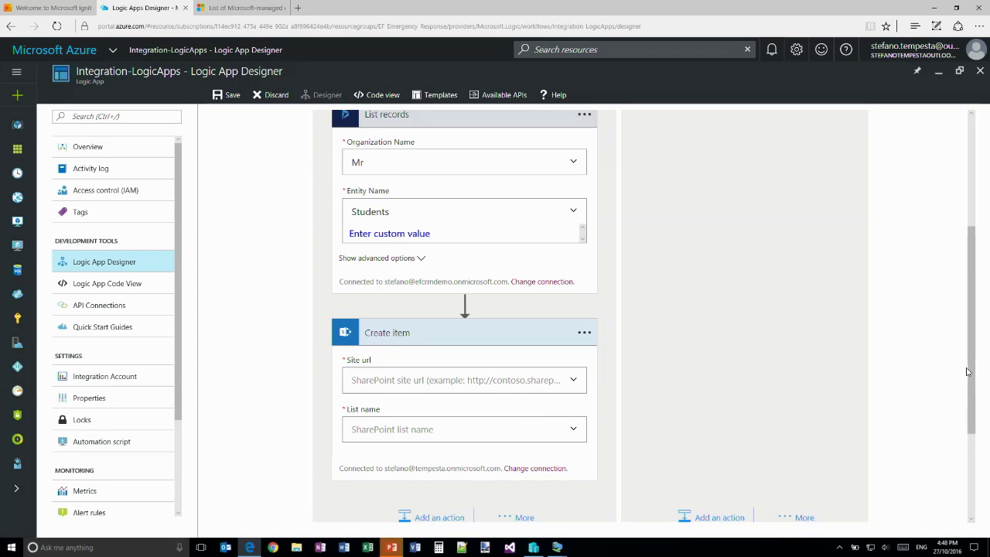
# Copy the SharePoint site URL from the new-item trigger into the site URL of the Create item action.
pyautogui.scroll(3, 968, 371)
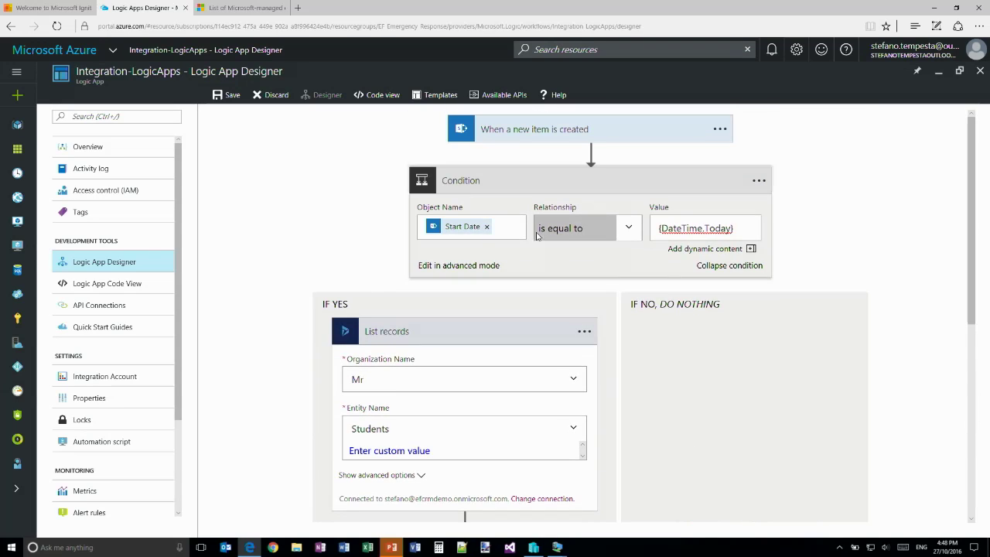
pyautogui.click(546, 134)
pyautogui.moveTo(641, 183); pyautogui.dragTo(425, 185)
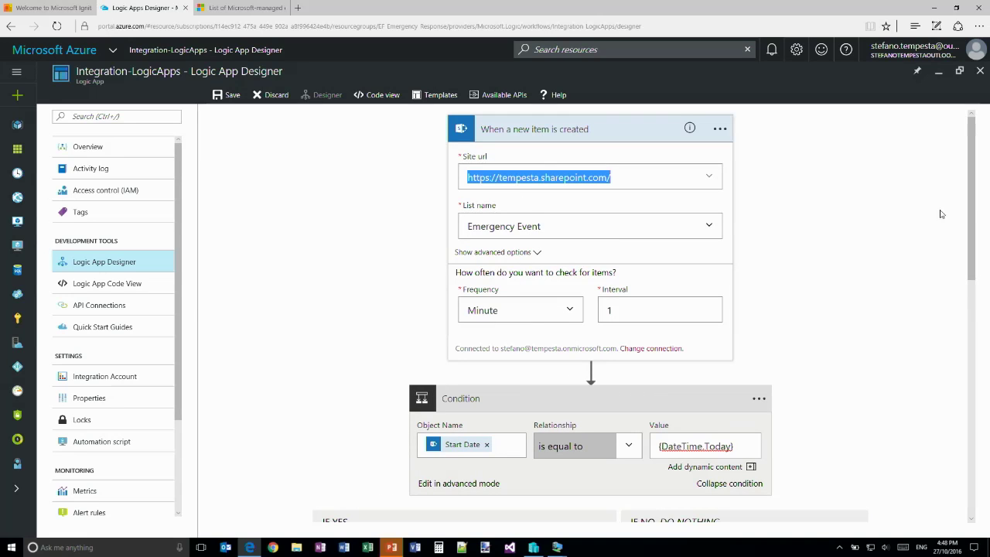
pyautogui.moveTo(973, 215); pyautogui.dragTo(982, 400)
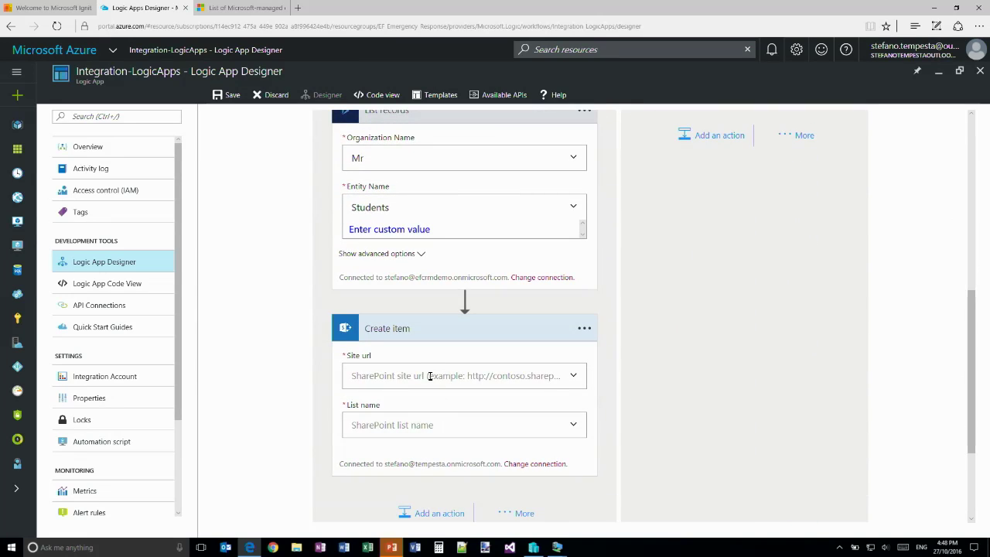
pyautogui.write('https://tempesta.sharepoint.com/')
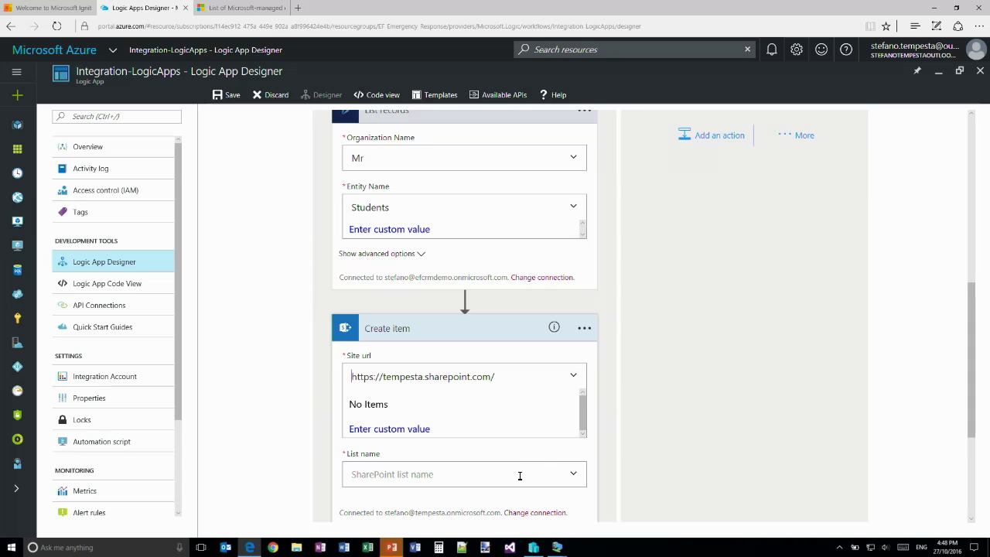
# Set the list name of the Create item action to Roster and start editing its Last Name field.
pyautogui.click(573, 426)
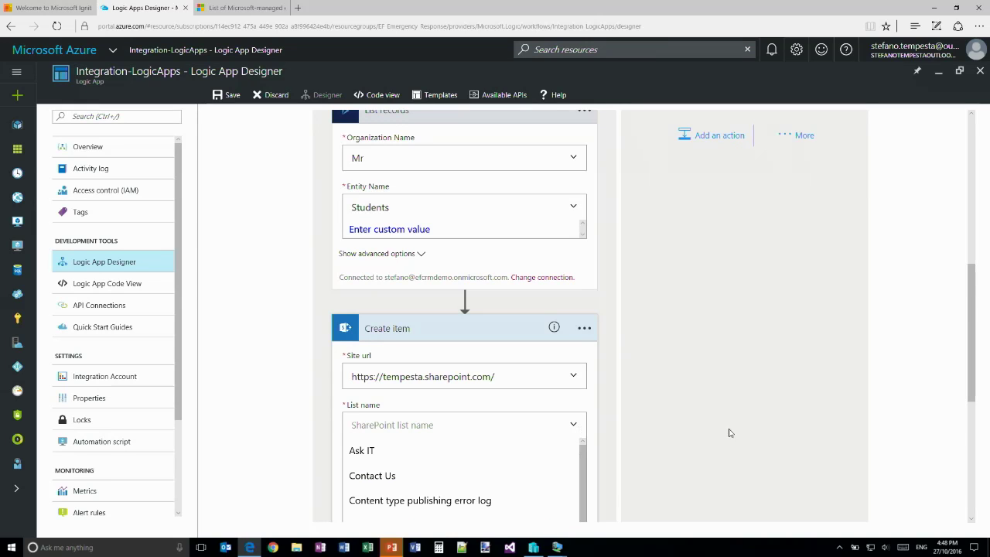
pyautogui.scroll(-3, 851, 344)
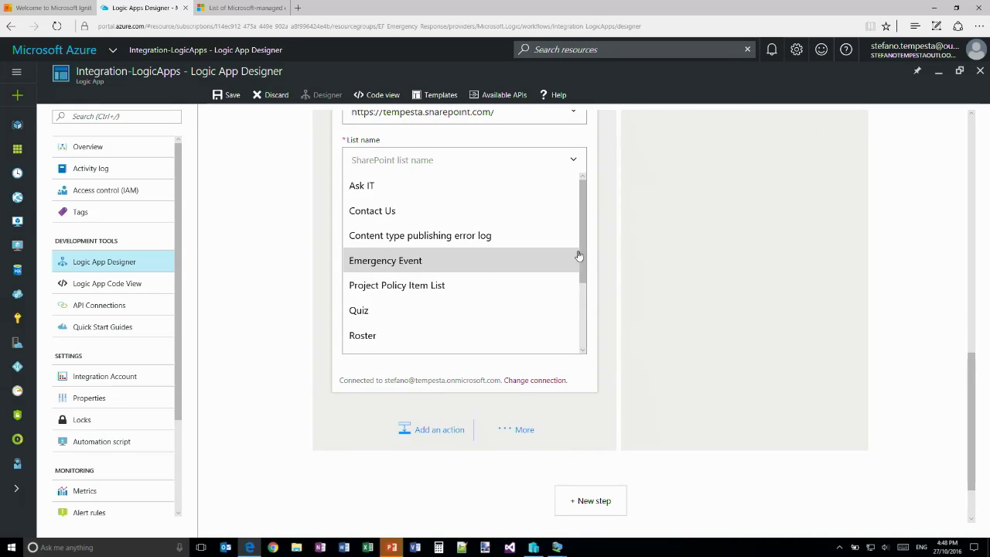
pyautogui.scroll(-2, 584, 250)
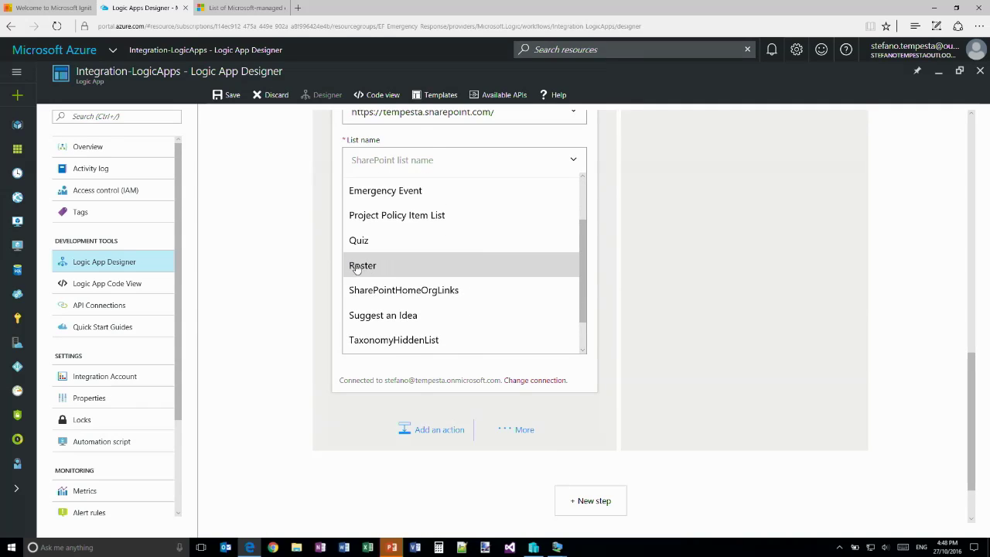
pyautogui.click(358, 268)
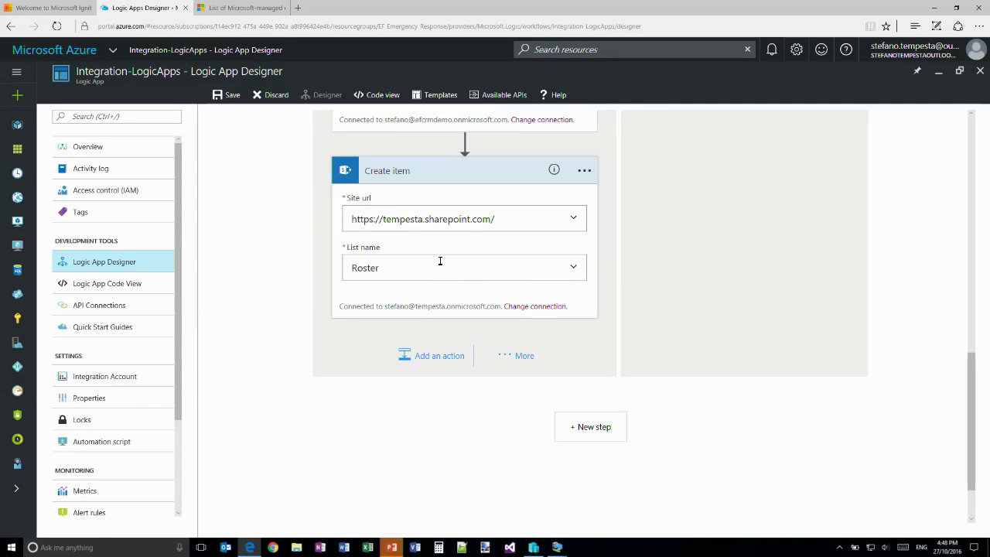
pyautogui.click(400, 323)
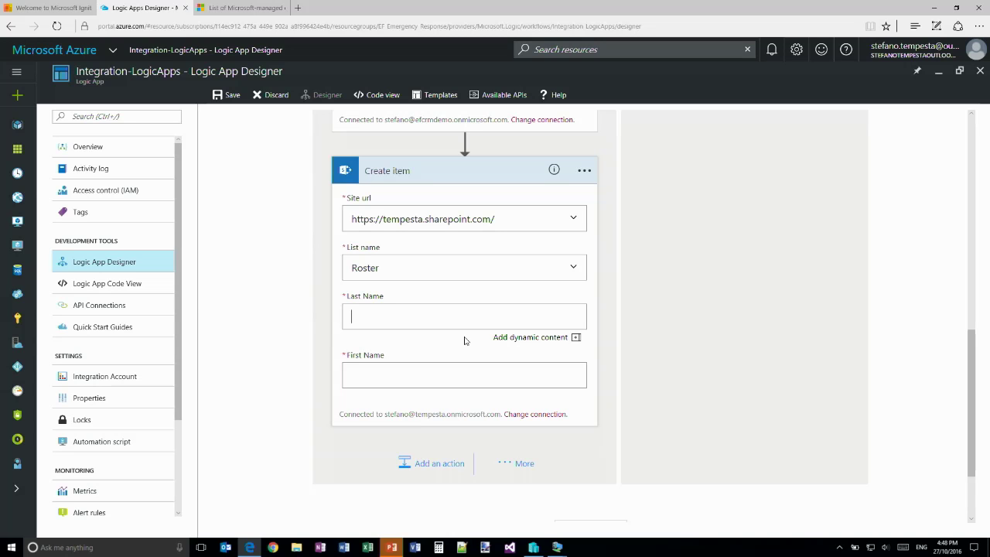
# Collapse the new-item trigger and review the condition, the List records action and the Create item fields in order.
pyautogui.scroll(6, 906, 431)
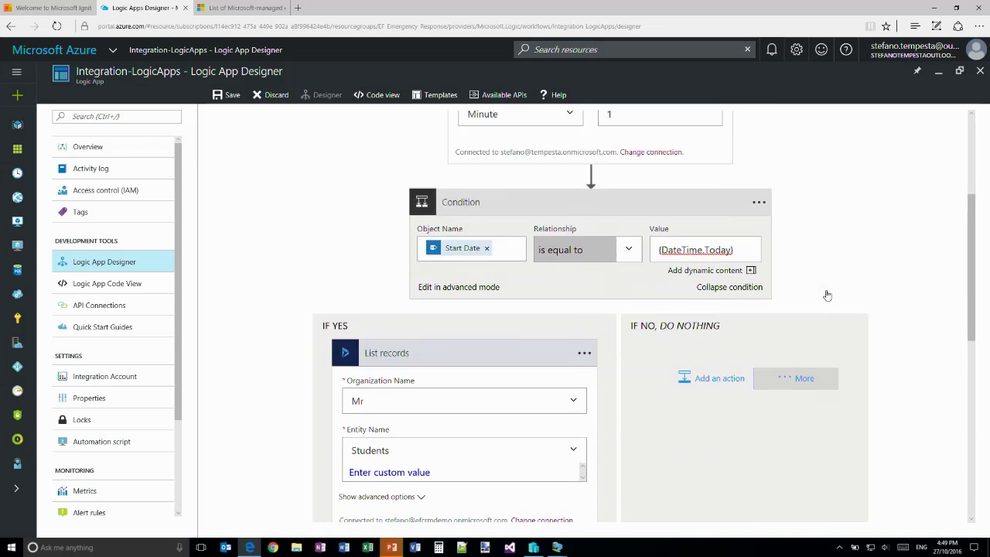
pyautogui.scroll(1, 827, 294)
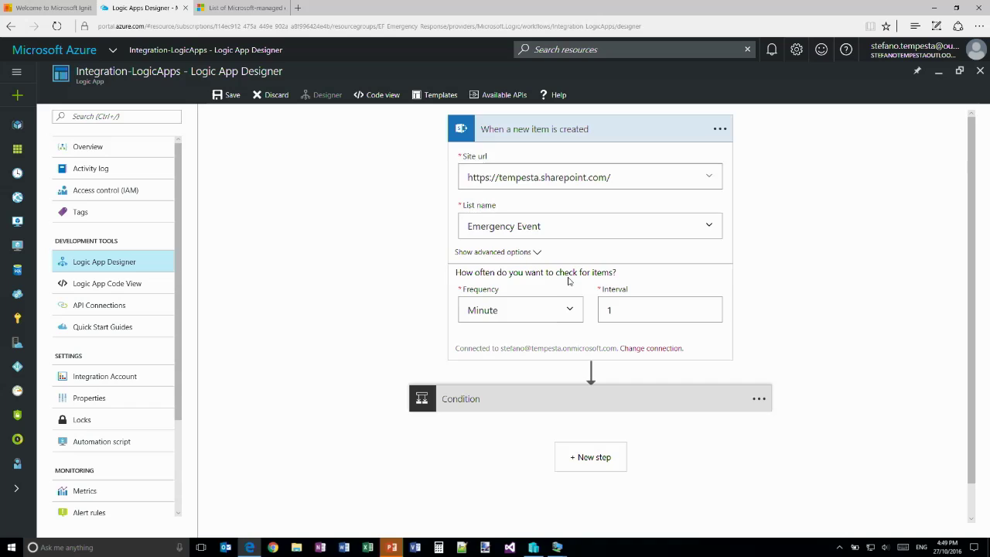
pyautogui.click(511, 136)
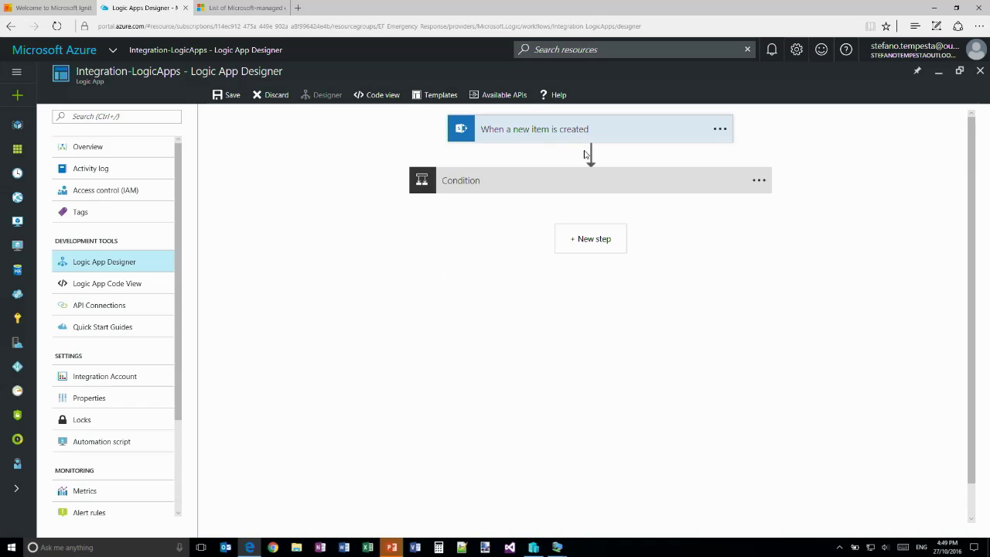
pyautogui.click(470, 192)
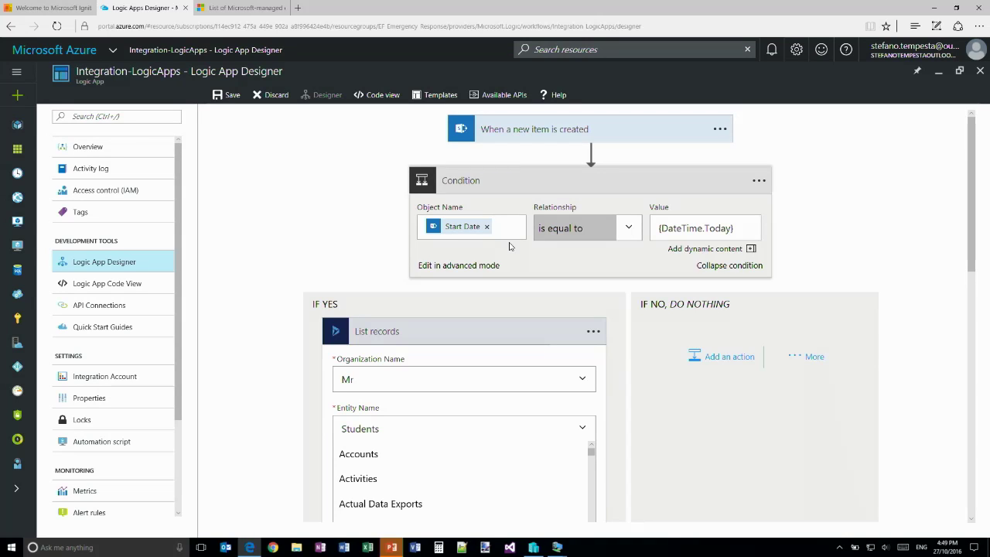
pyautogui.scroll(-2, 429, 240)
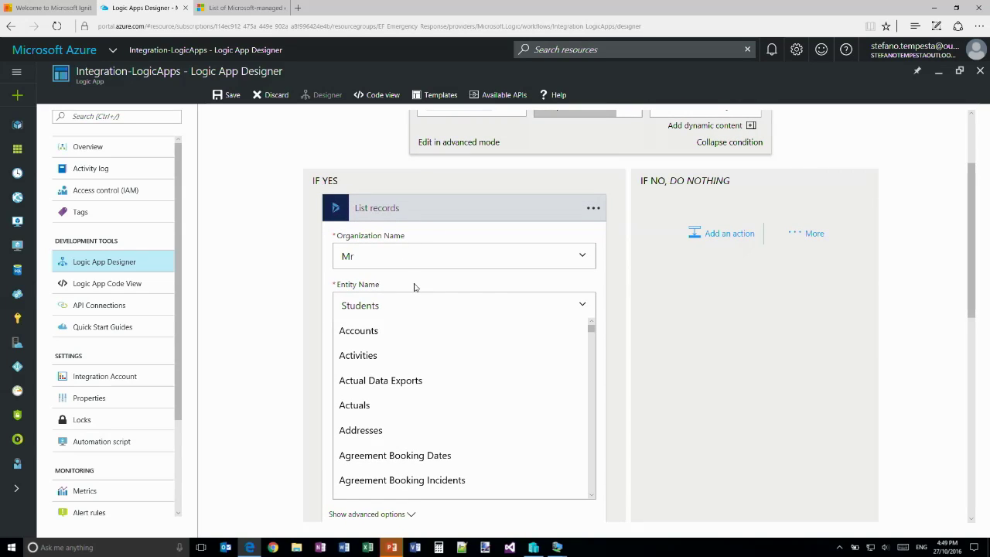
pyautogui.scroll(-5, 490, 284)
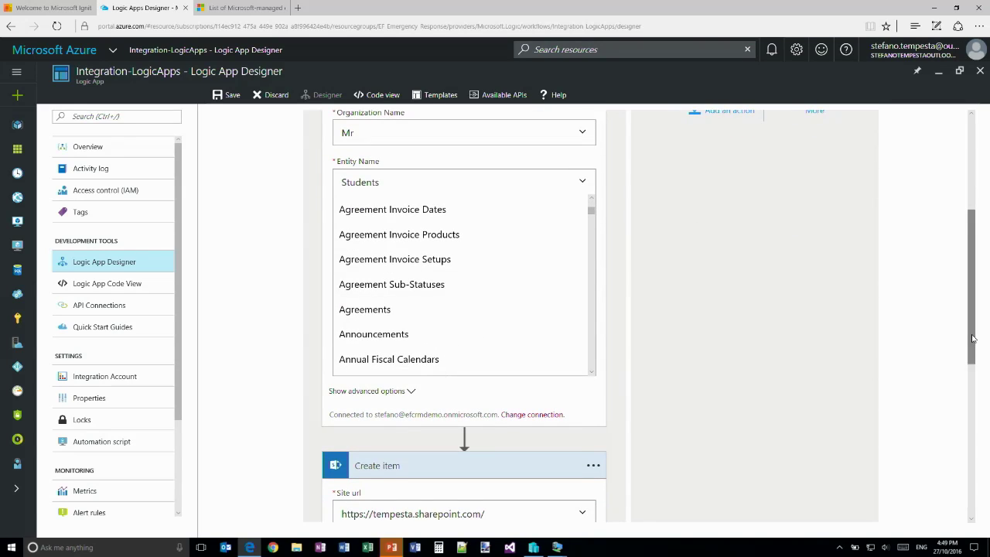
pyautogui.moveTo(972, 287); pyautogui.dragTo(972, 398)
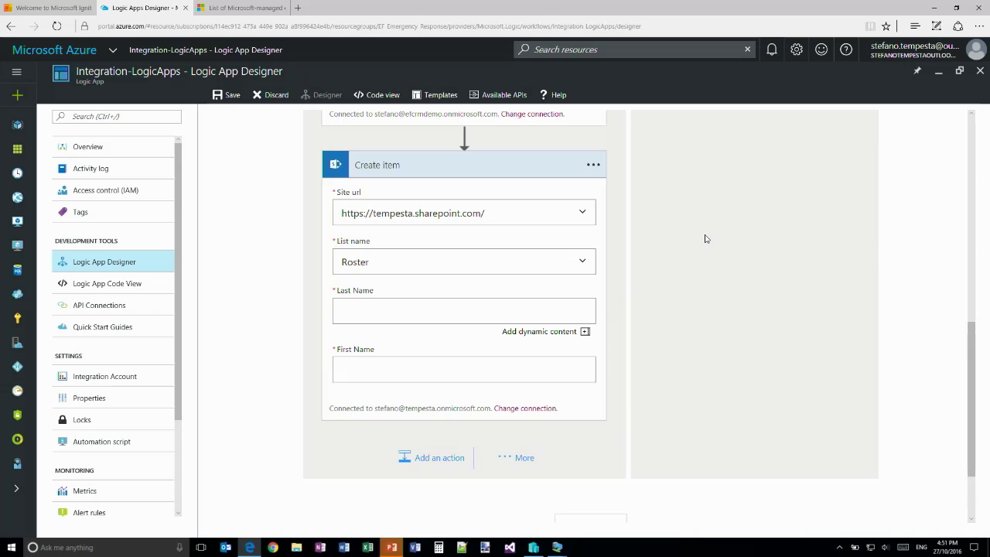
# Switch to the PowerPoint presentation and start the slide show from the Integration Workflow slide about Logic Apps.
pyautogui.click(392, 547)
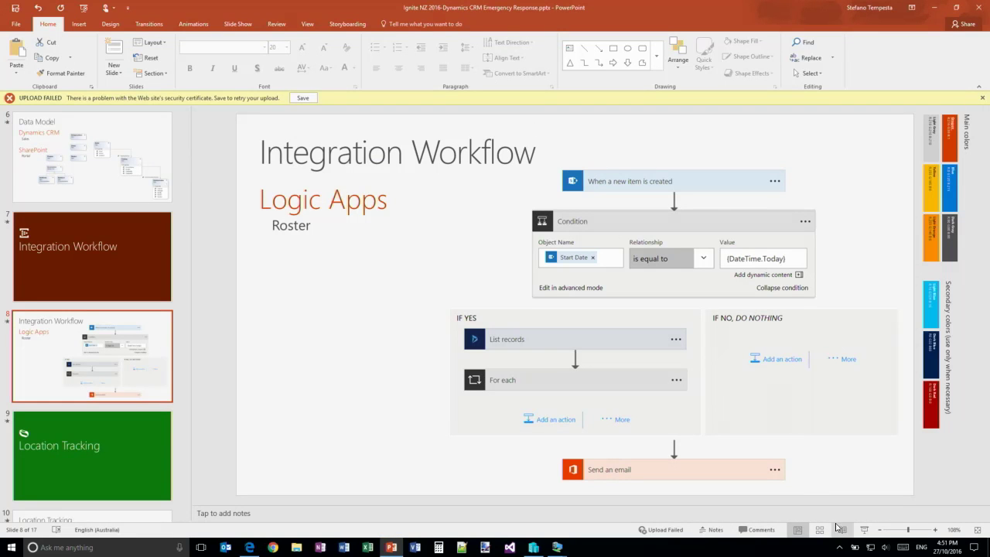
pyautogui.click(864, 530)
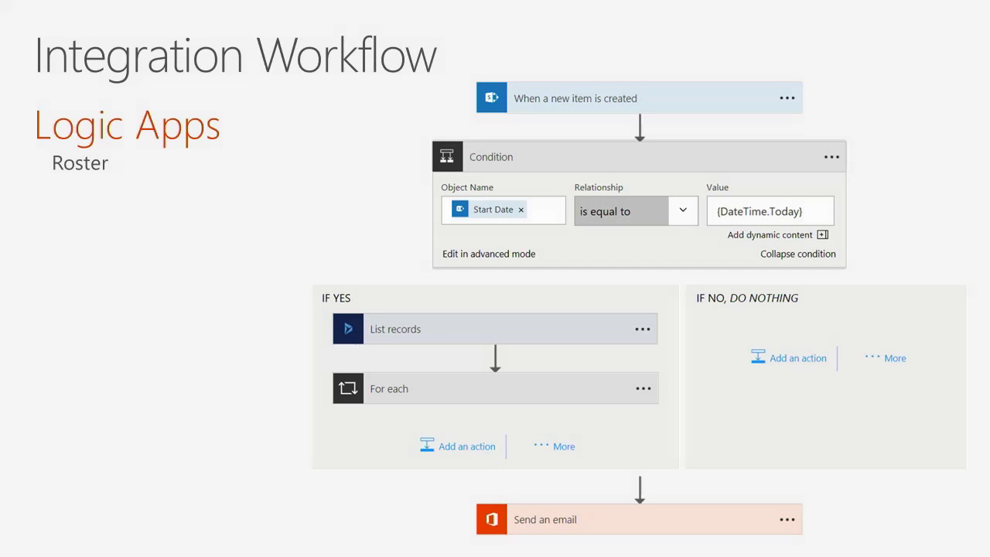